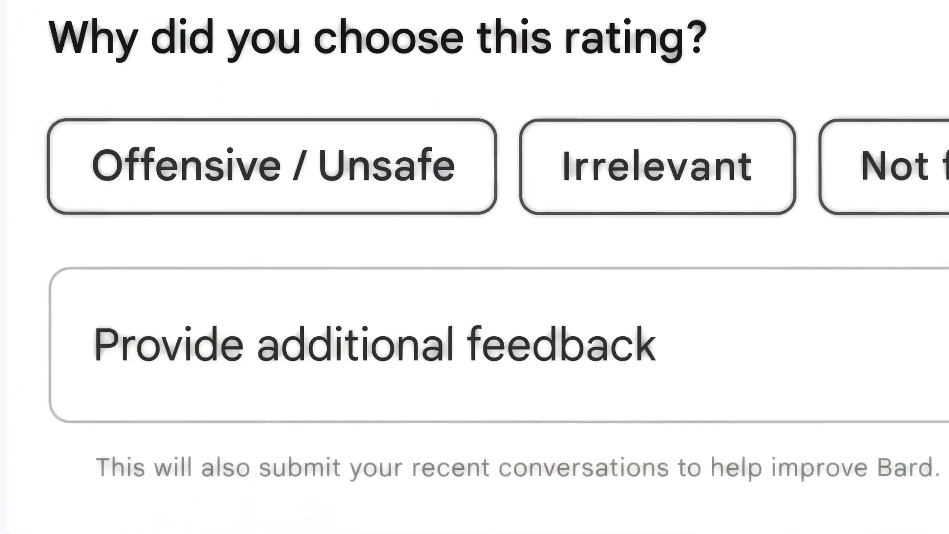
# Step: Enter 'i wanted something more concise' as additional feedback on the rated answer
pyautogui.write('ething more concise')
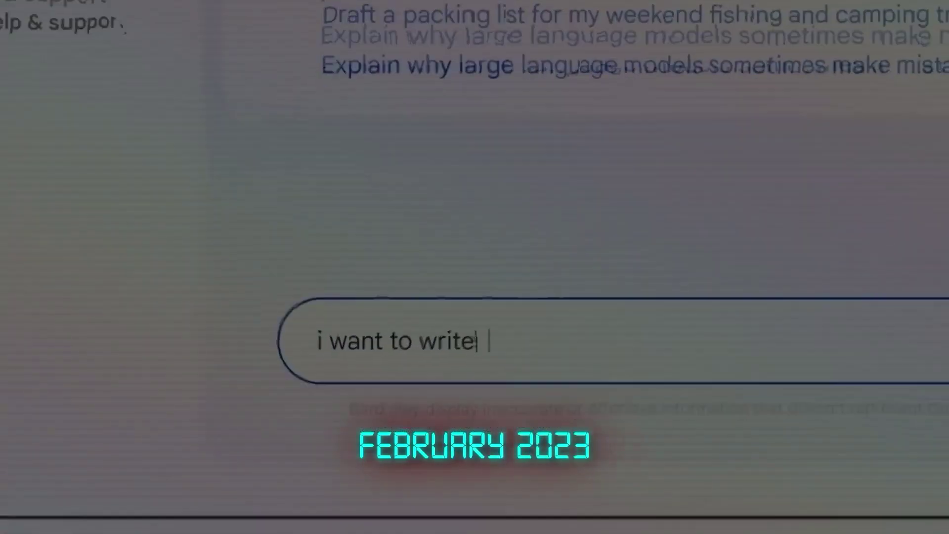
# Step: Start typing a prompt asking how to get started writing a novel
pyautogui.write(' novel. how can i get start')
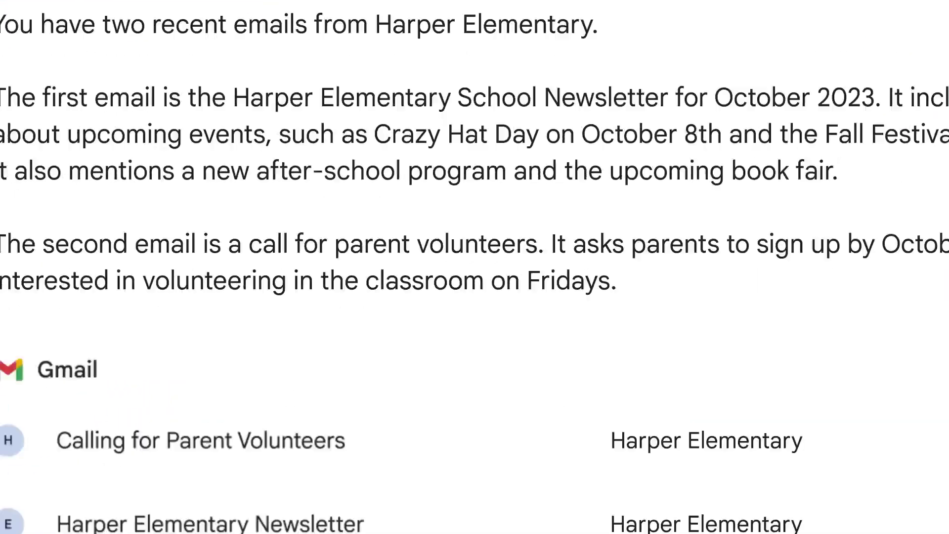
# Step: Type a request for inspiration on making a crazy hat at home for a 6th grader
pyautogui.write('give me inspiration for making a crazy hat at home for a 6th grader')
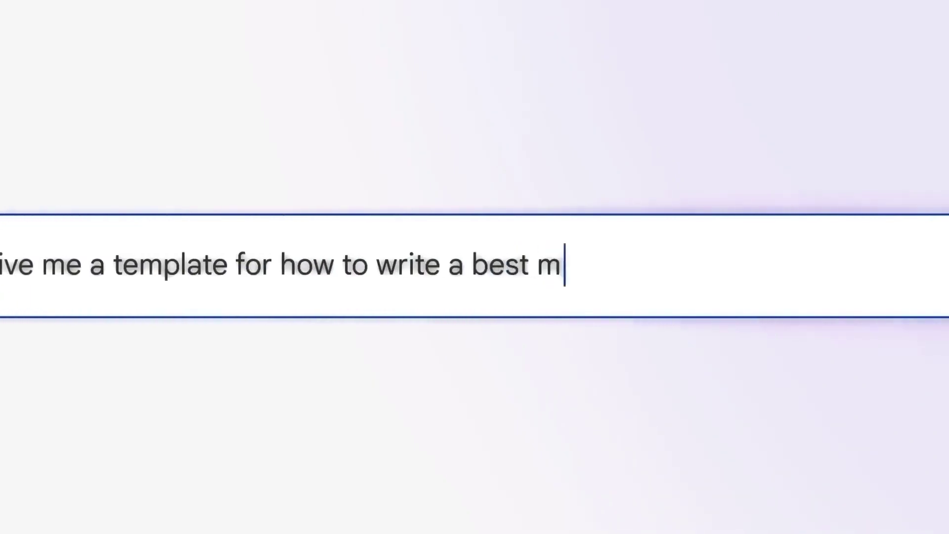
# Step: Submit a request for a best man speech template with inspiration videos
pyautogui.write('videos about them for inspiration')
pyautogui.press('Return')
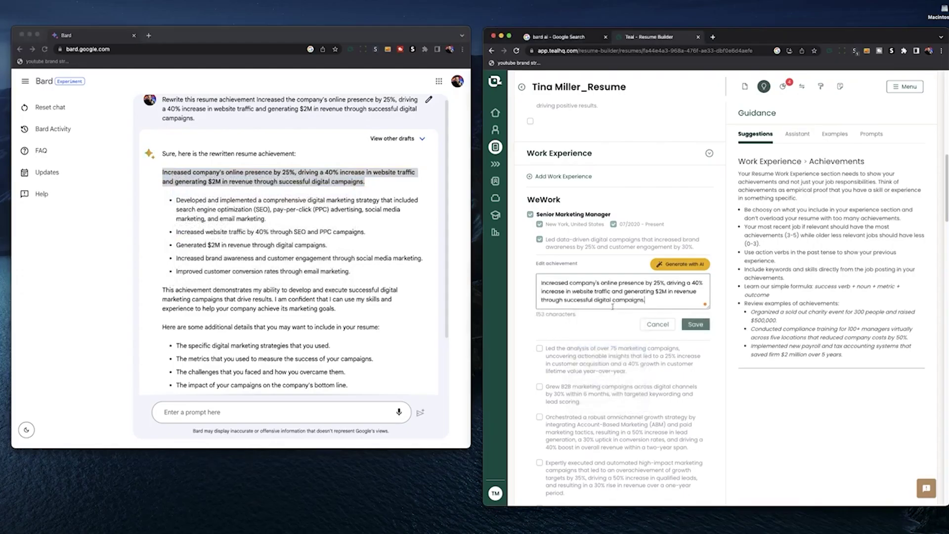
# Step: Save the rewritten achievement, start a fresh Bard chat, and resize the windows side by side
pyautogui.click(701, 326)
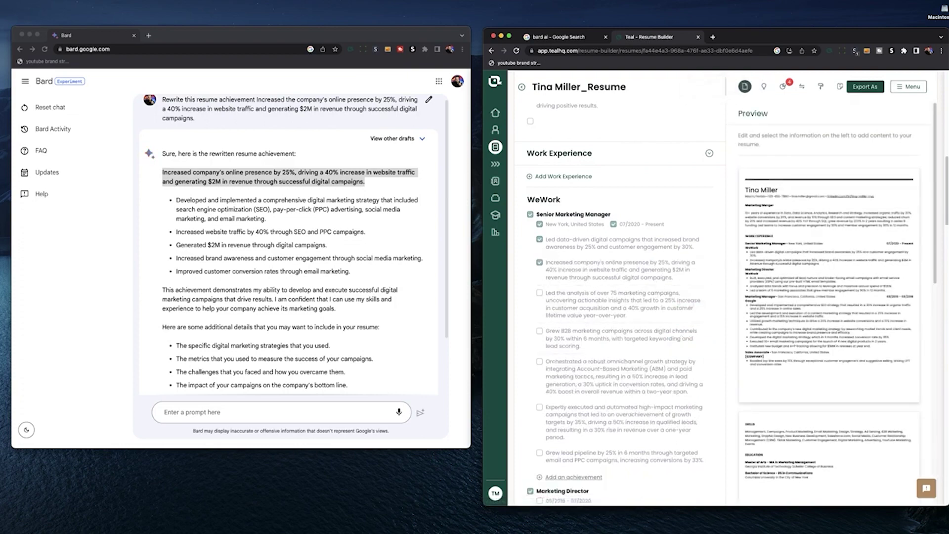
pyautogui.click(49, 106)
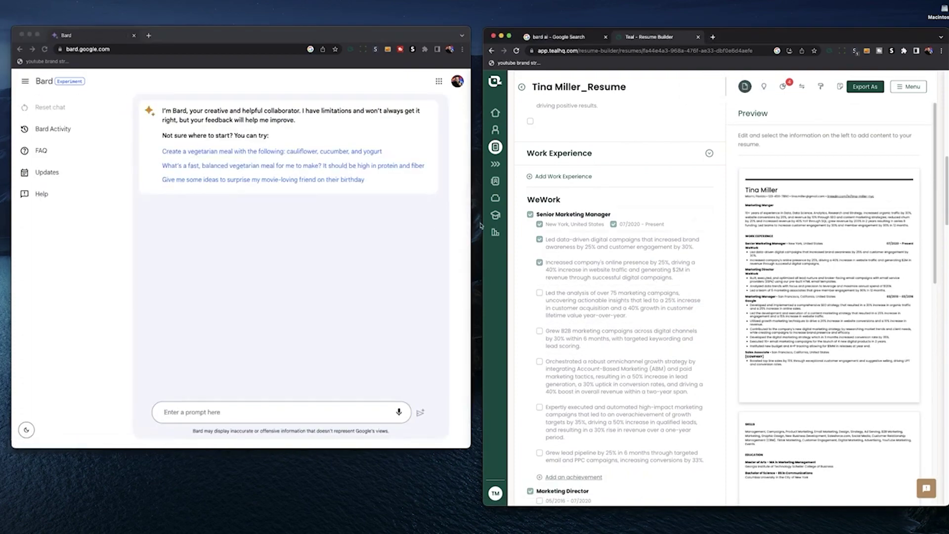
pyautogui.moveTo(479, 225); pyautogui.dragTo(568, 225)
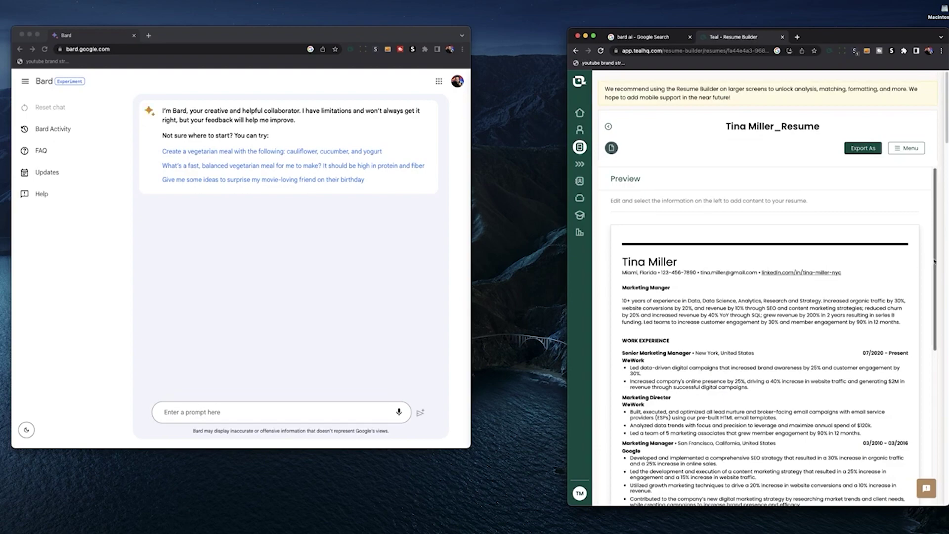
pyautogui.scroll(-2, 935, 262)
pyautogui.moveTo(471, 249); pyautogui.dragTo(549, 249)
# Step: Begin typing in the resume summary field of the resume builder
pyautogui.click(691, 283)
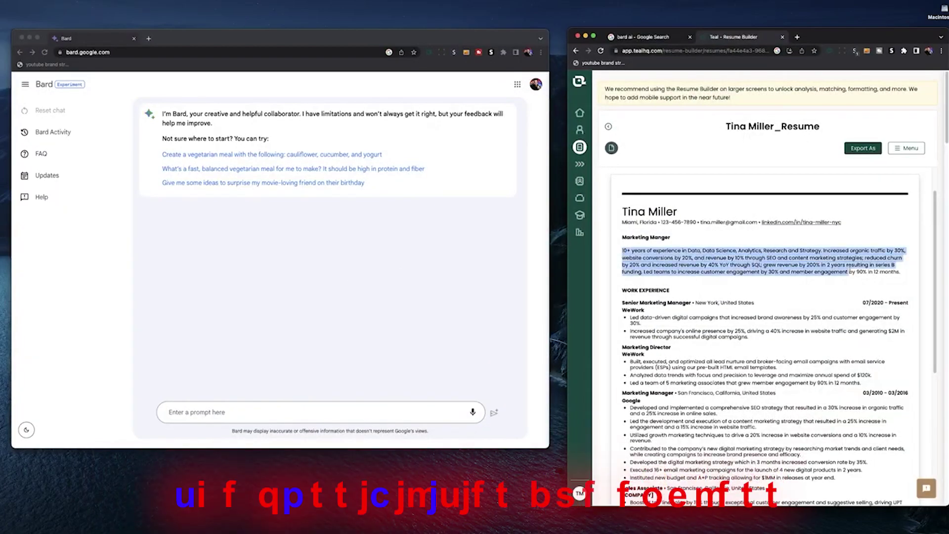
pyautogui.click(662, 257)
pyautogui.write('C')
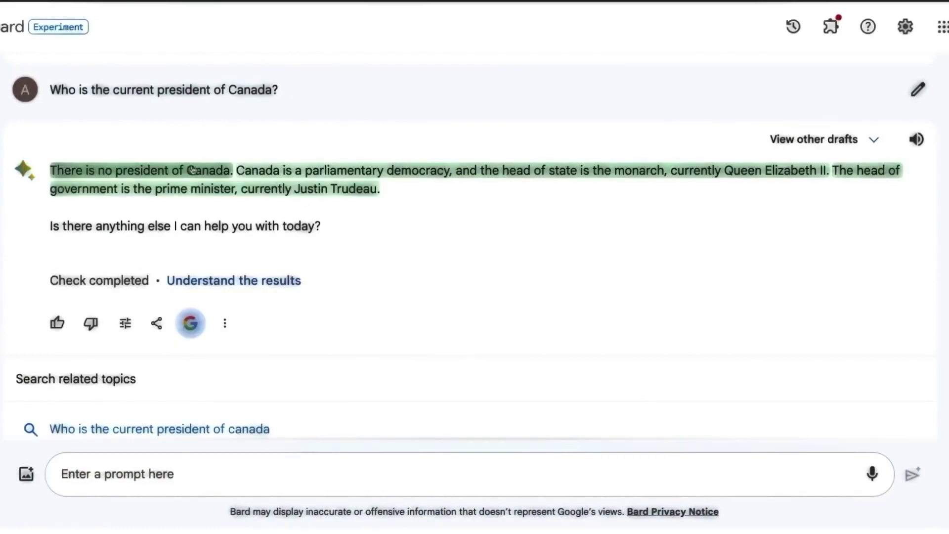
# Step: Open the Google Search sources for the first, parliamentary democracy and head-of-government sentences
pyautogui.click(211, 172)
pyautogui.click(370, 173)
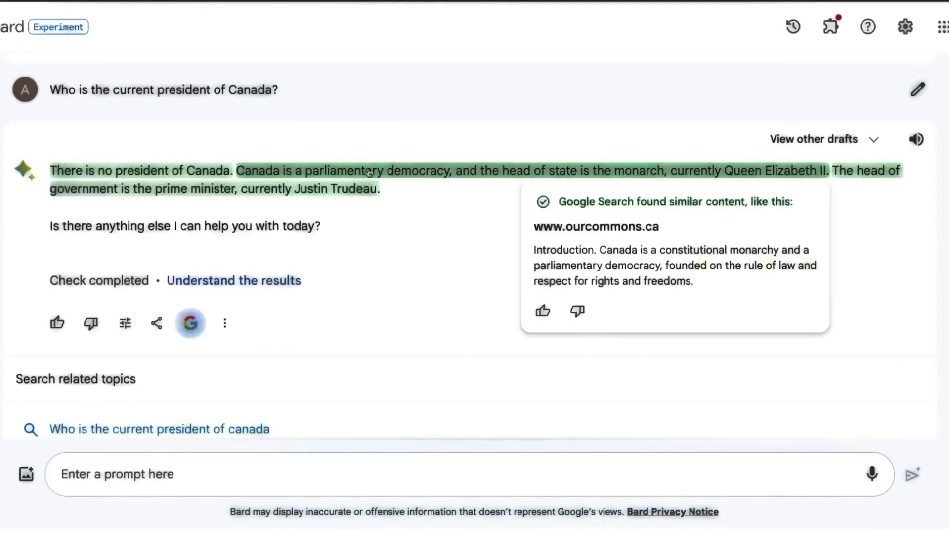
pyautogui.click(876, 173)
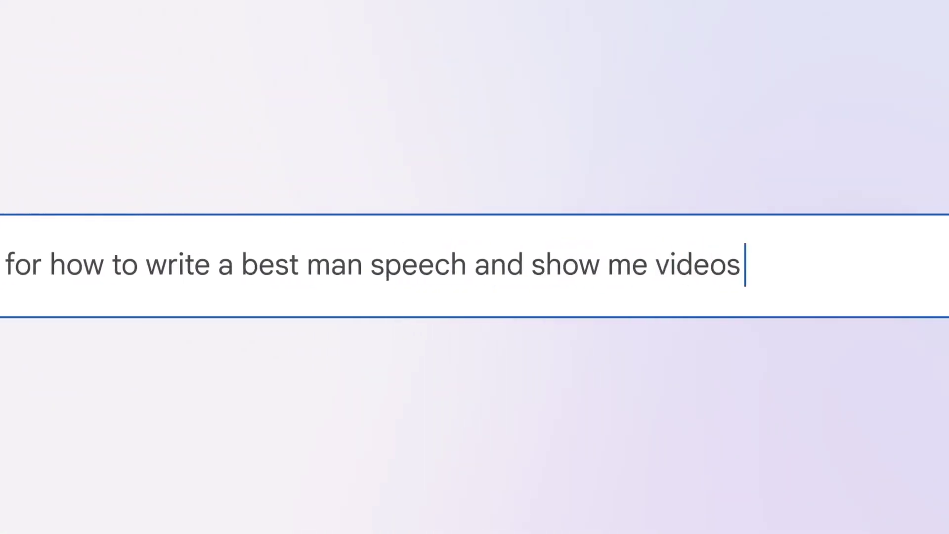
# Step: Send the best man speech template request and dismiss the double-check explanation popup
pyautogui.write('est man speech and show me videos about them for inspiration')
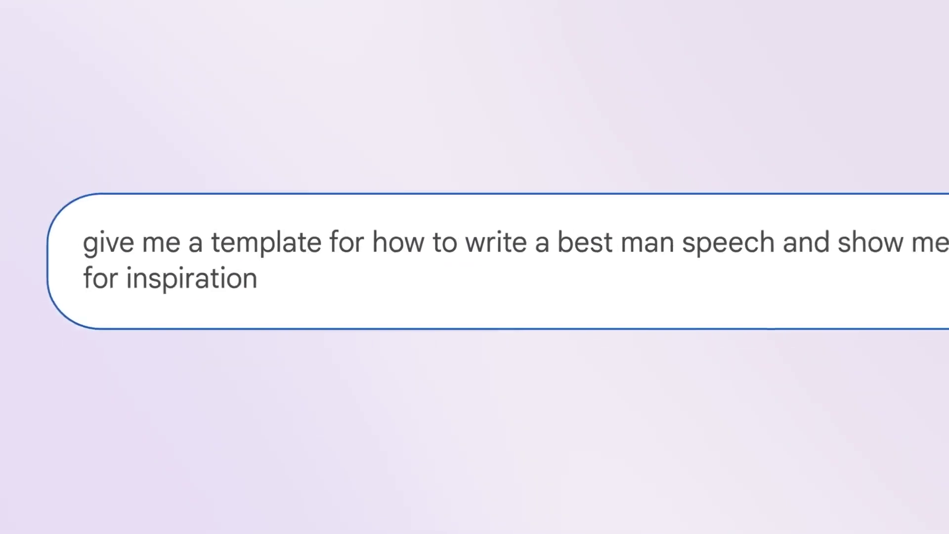
pyautogui.press('Return')
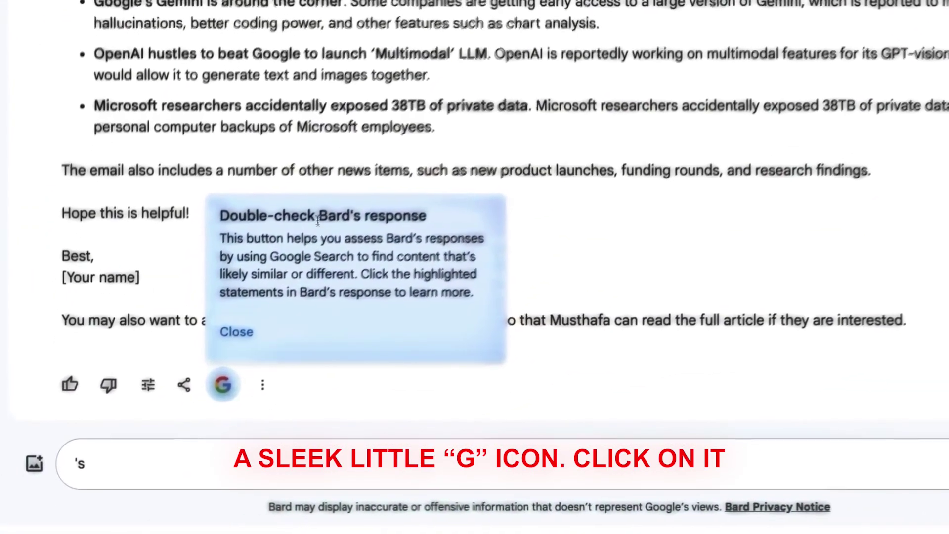
pyautogui.click(271, 305)
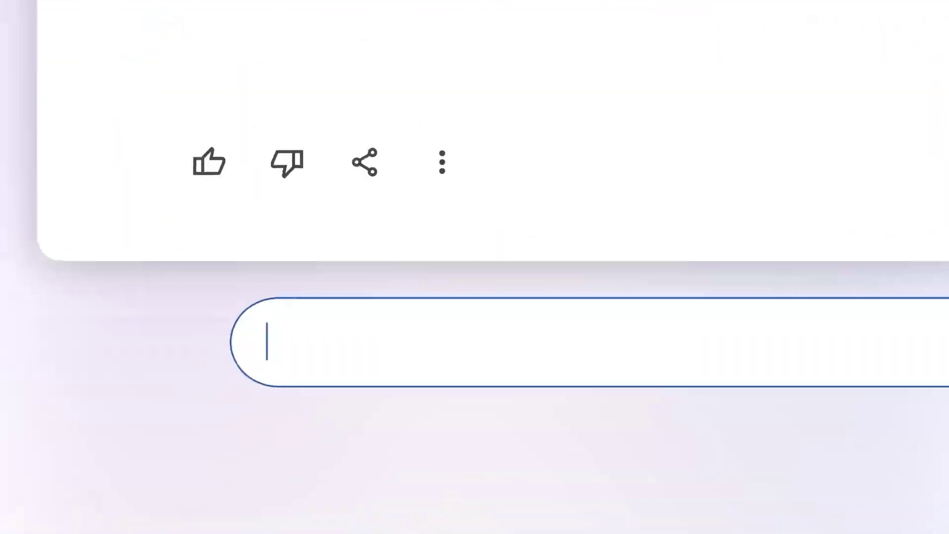
# Step: Request Phoenix flights and nearby hotels, then draft a Grand Canyon rim-to-rim hiking itinerary prompt
pyautogui.write('show me flights')
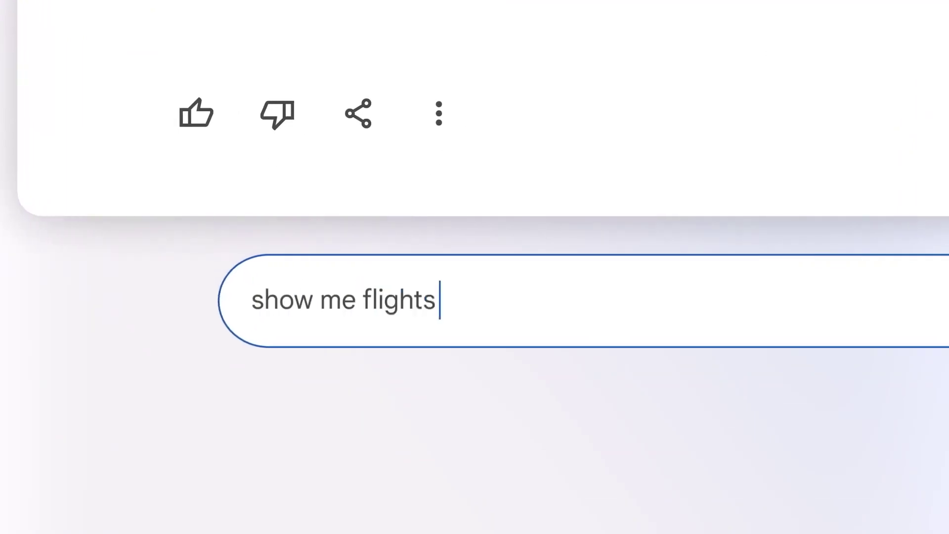
pyautogui.write(' to Phoenix for those dates and hotels that are near the')
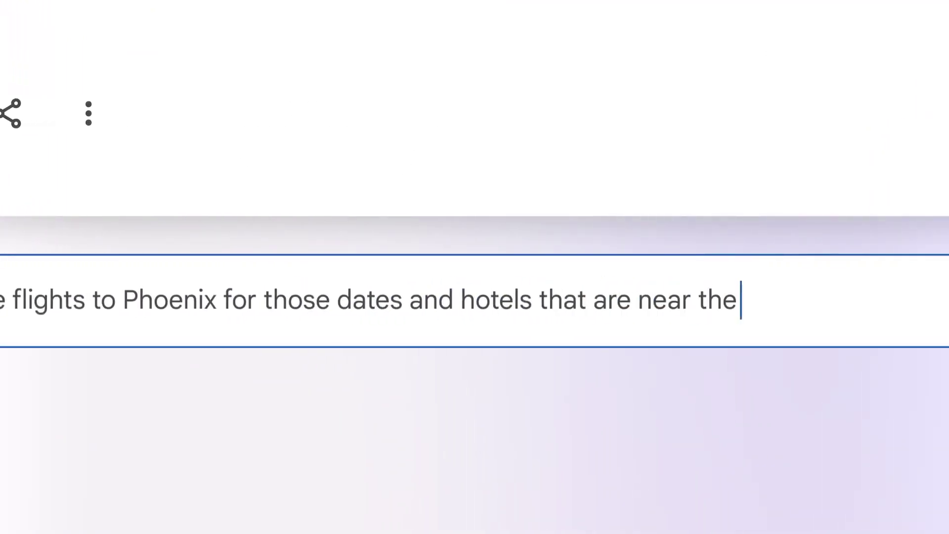
pyautogui.write(' entrance of the Grand Canyon Nati')
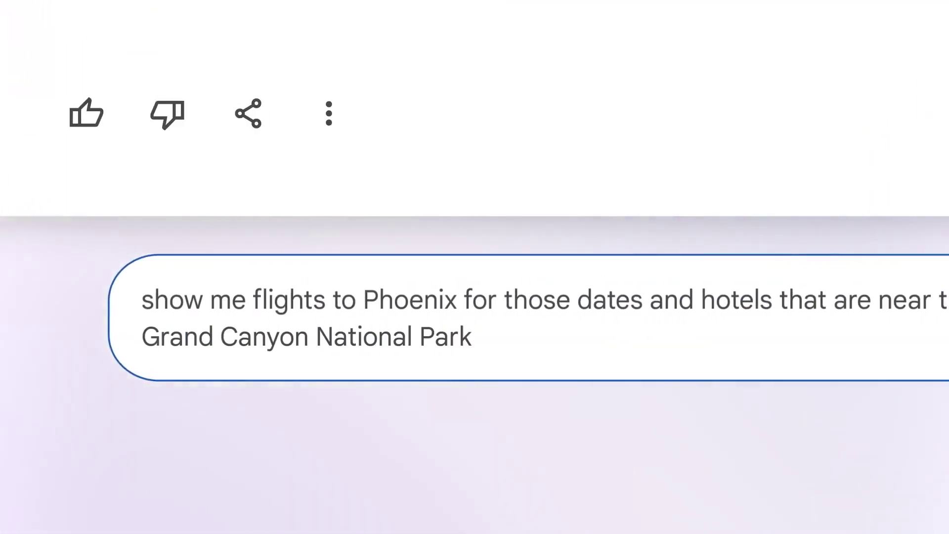
pyautogui.press('Return')
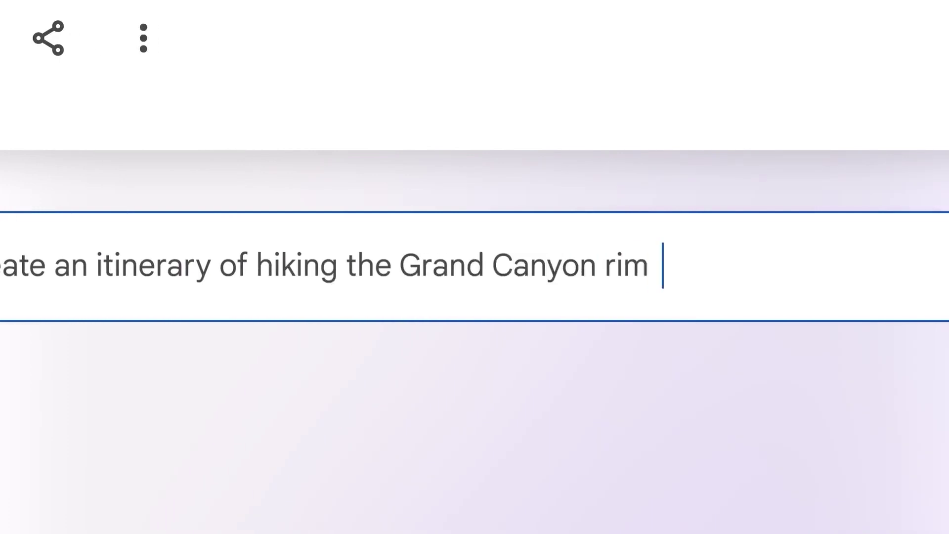
pyautogui.write('to rim and include a suggested packing ')
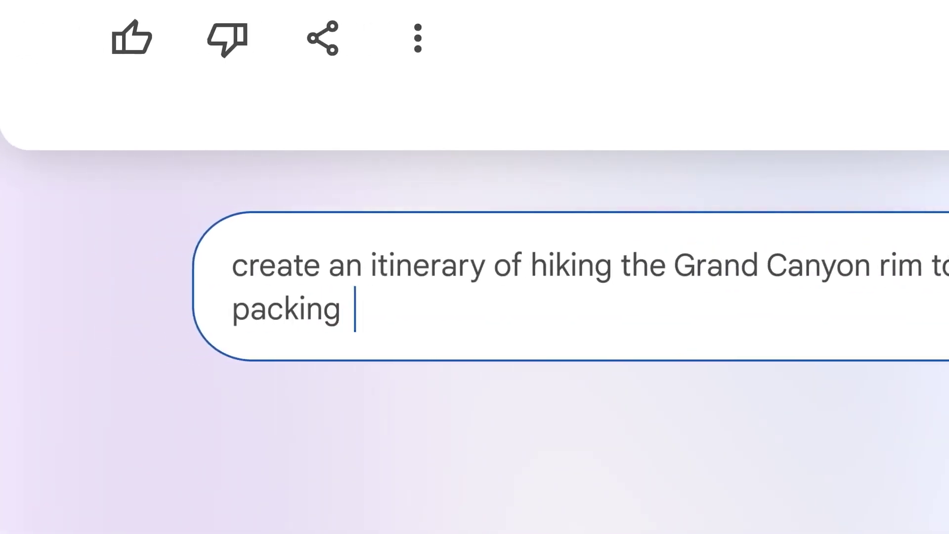
pyautogui.write('list')
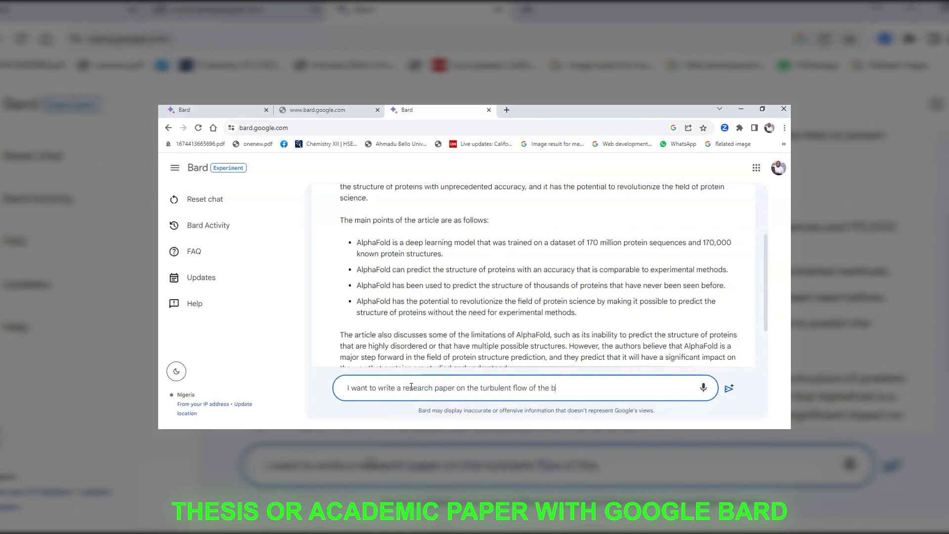
# Step: Request a research paper outline on turbulent blood flow around muscle veins, correcting 'viens' and 'musles'
pyautogui.write('lood around the viens of the h')
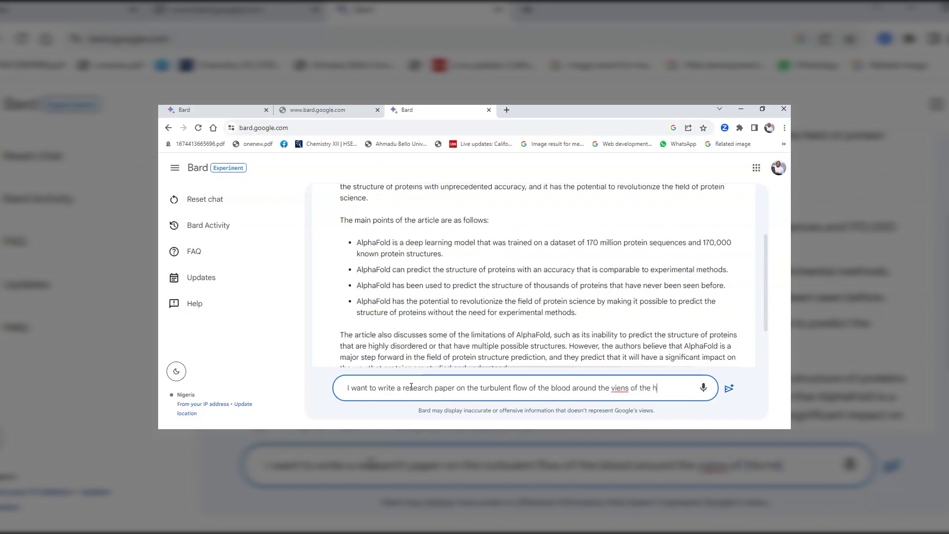
pyautogui.press('BackSpace')
pyautogui.press('BackSpace')
pyautogui.press('BackSpace')
pyautogui.write('les when expanded, give me an outline')
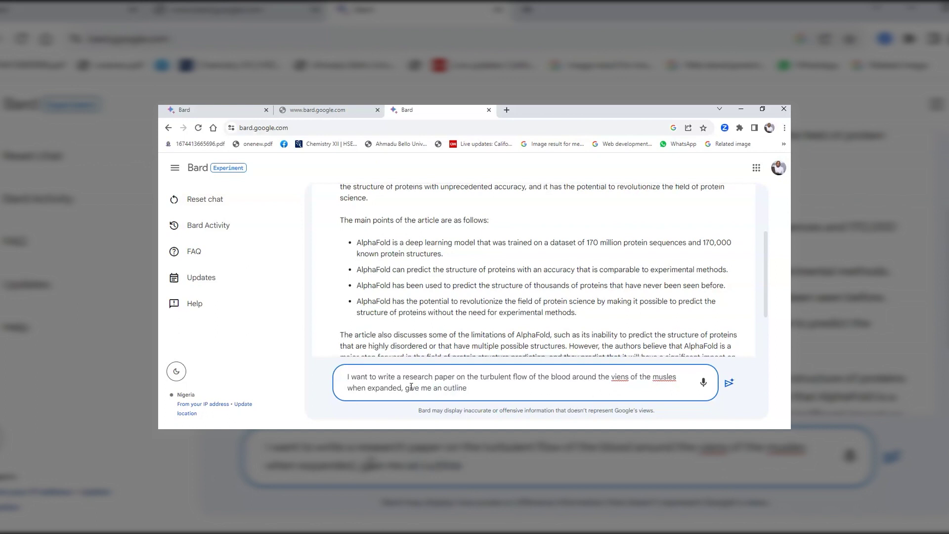
pyautogui.rightClick(620, 377)
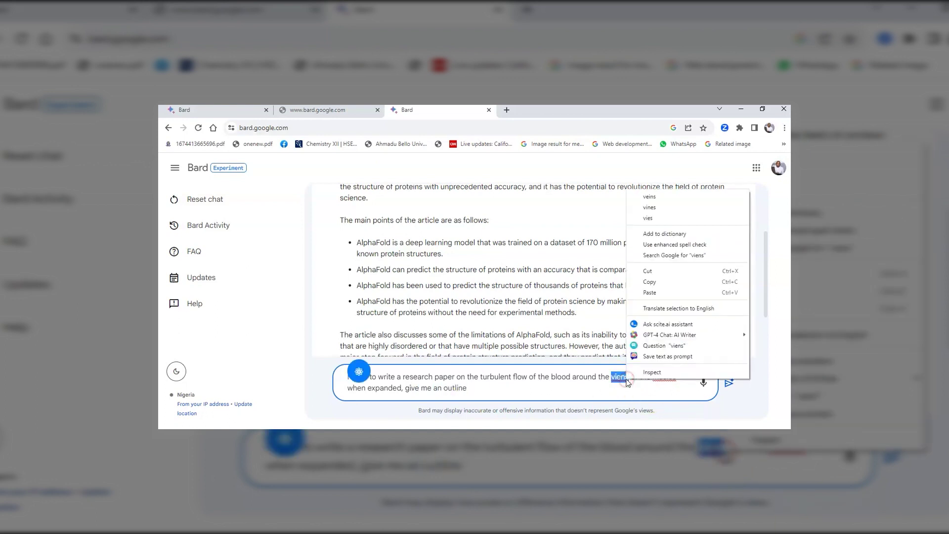
pyautogui.click(657, 197)
pyautogui.rightClick(665, 377)
pyautogui.click(700, 198)
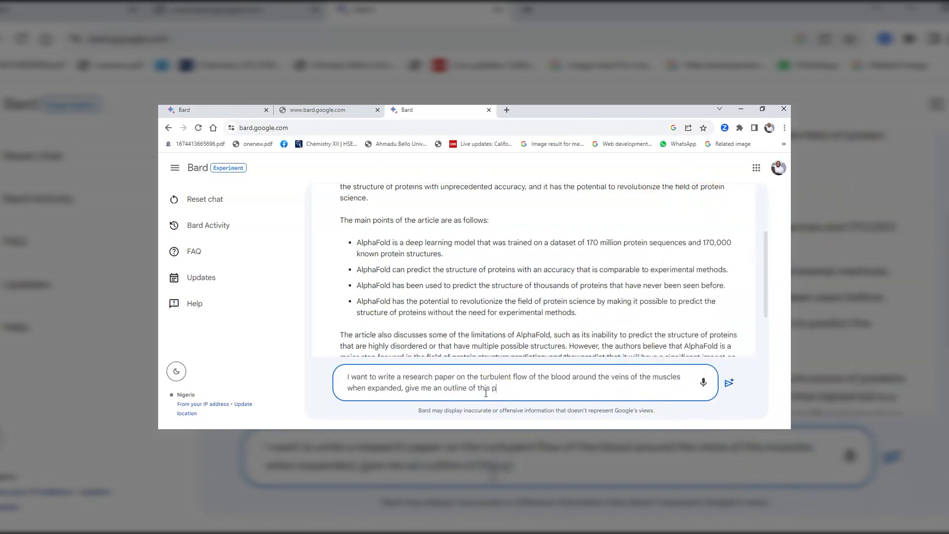
pyautogui.press('Return')
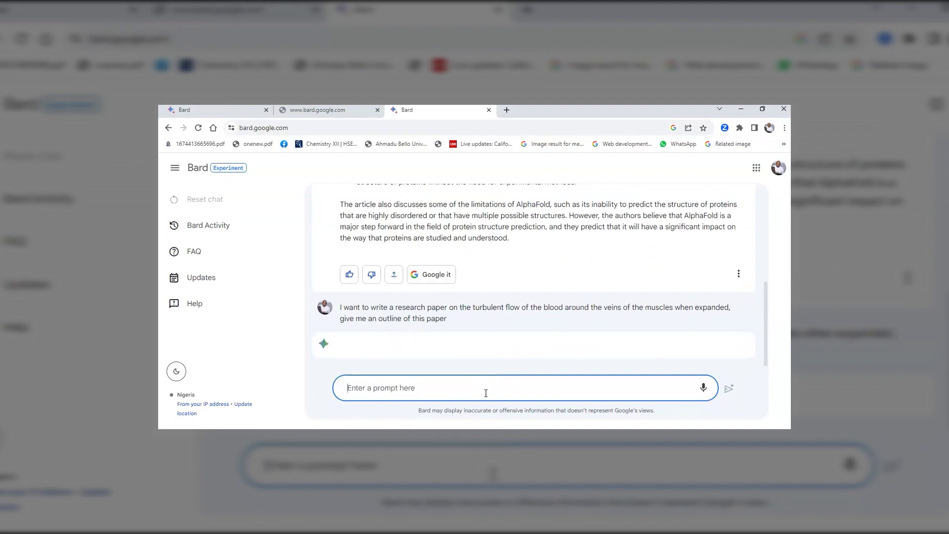
pyautogui.scroll(-8, 499, 309)
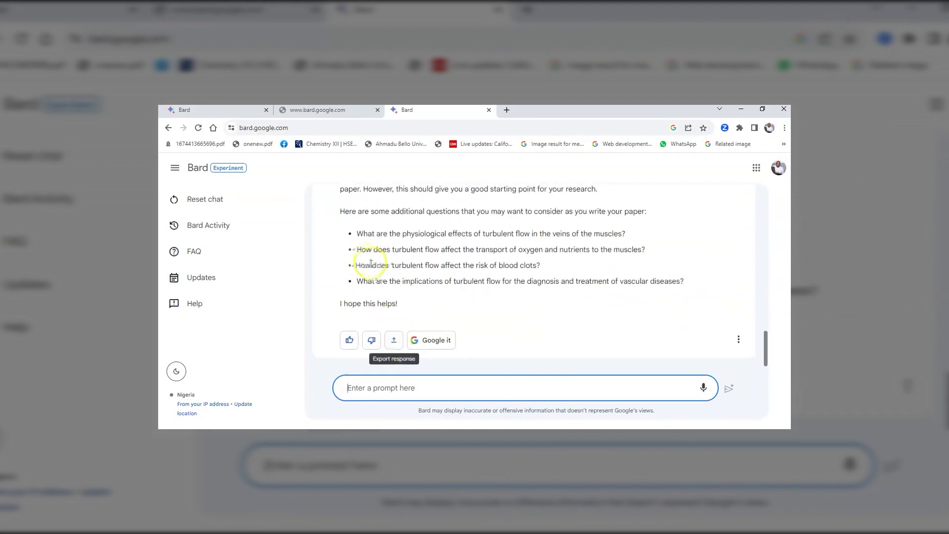
# Step: Ask how the outline would look as an article for publication, then scroll the reply
pyautogui.write('If this was an article for public')
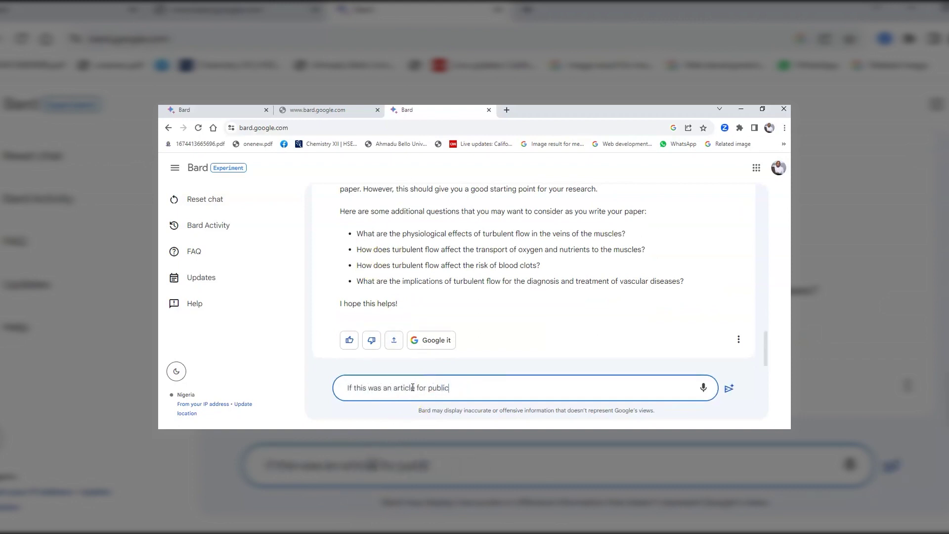
pyautogui.write('look')
pyautogui.press('Return')
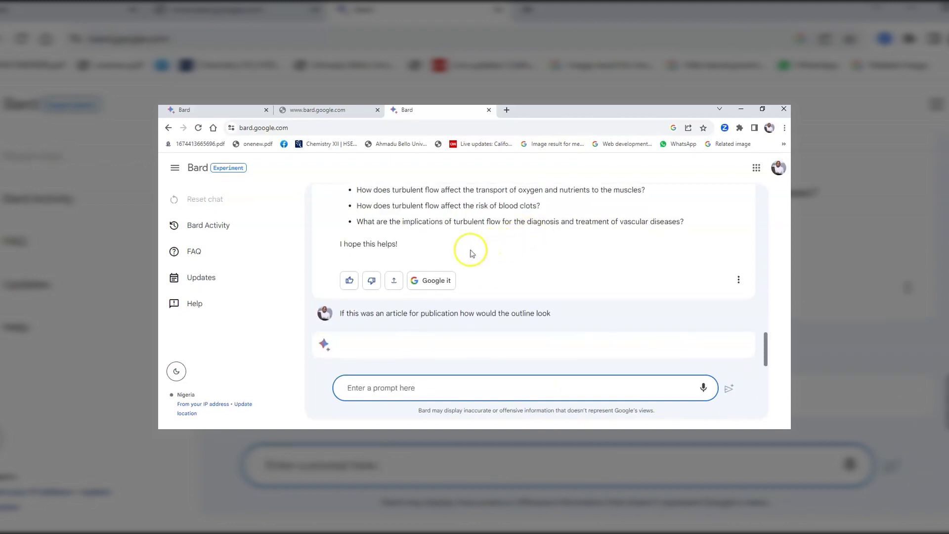
pyautogui.scroll(-4, 388, 271)
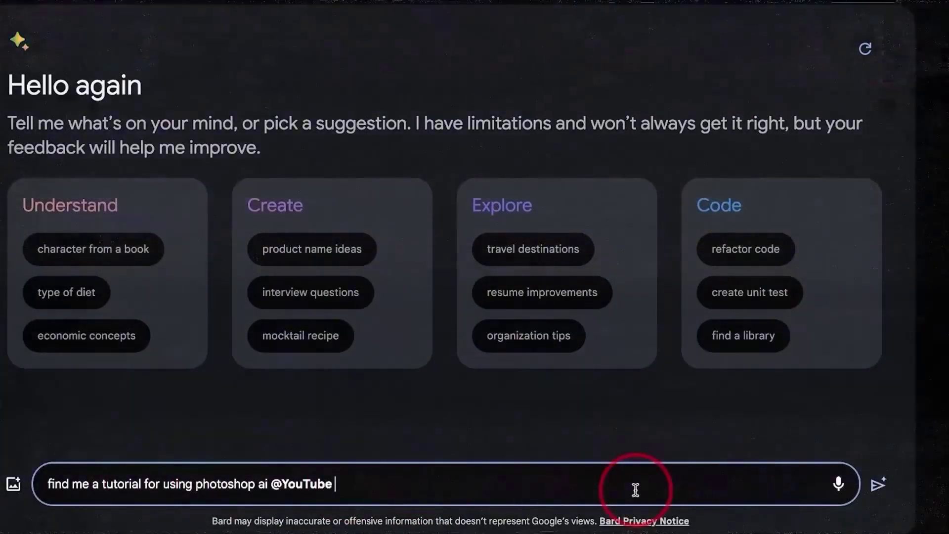
pyautogui.press('Return')
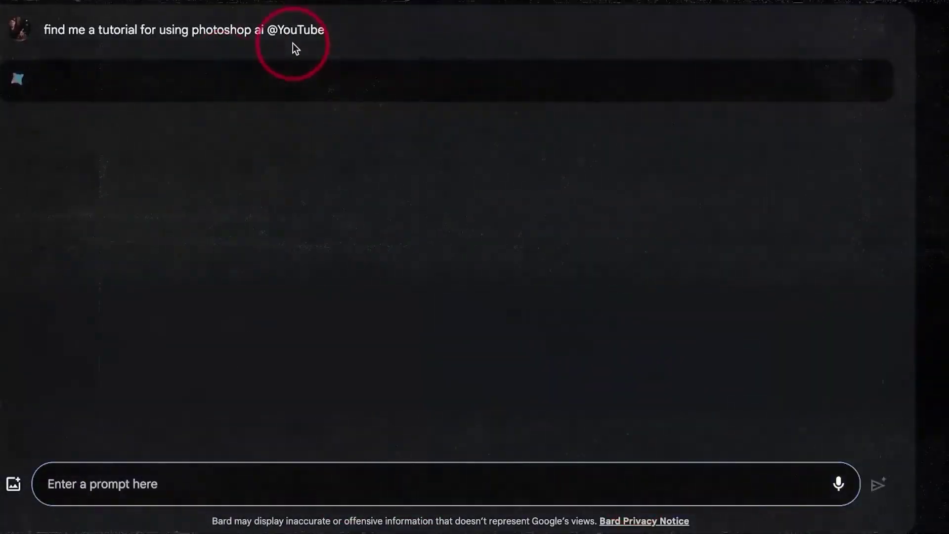